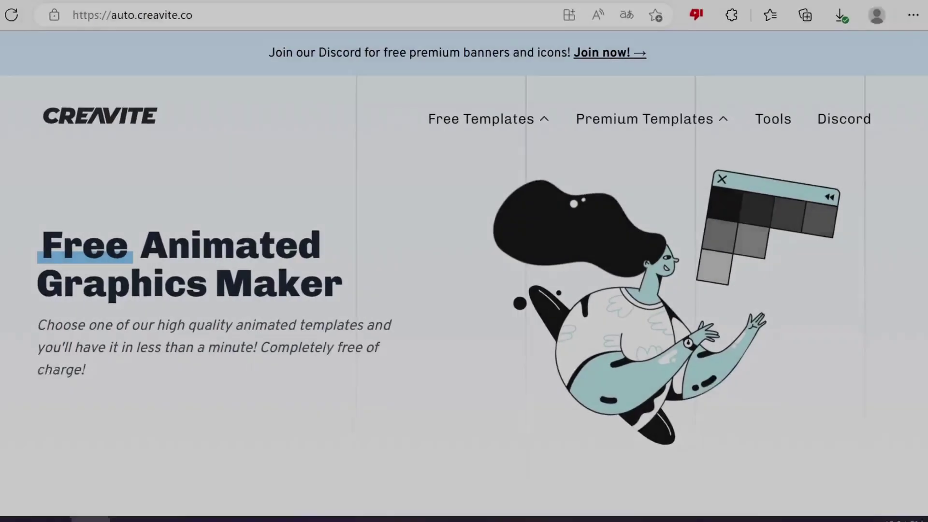
# - Open the Discord Profile Banner Maker and scroll down to its free banner templates
pyautogui.scroll(5, 926, 100)
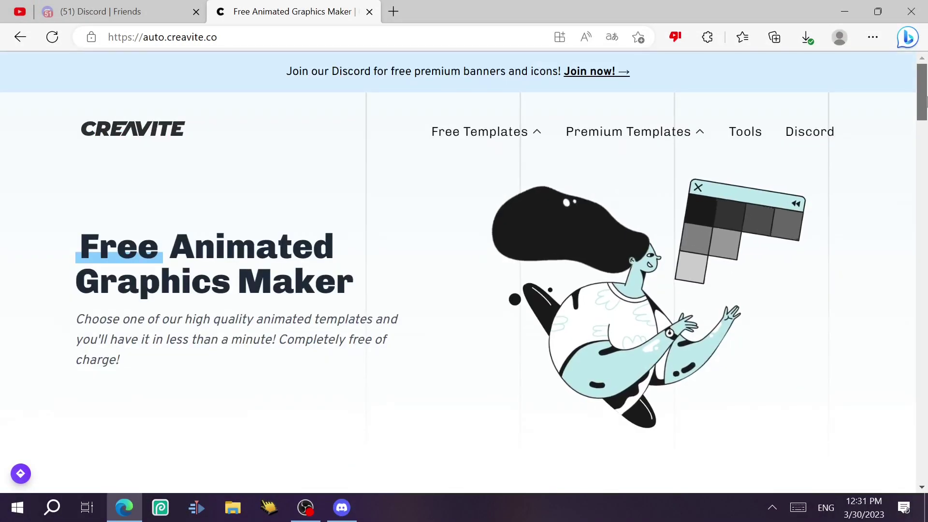
pyautogui.scroll(-15, 926, 99)
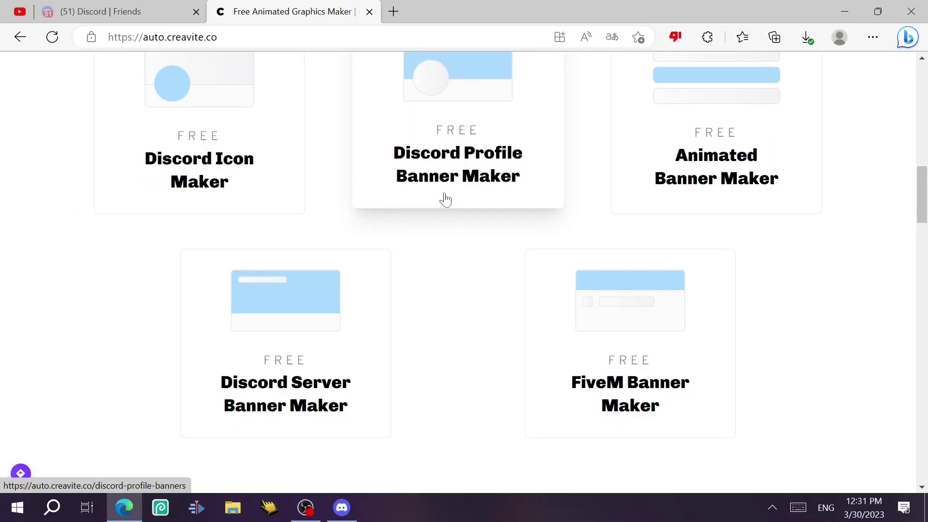
pyautogui.click(461, 167)
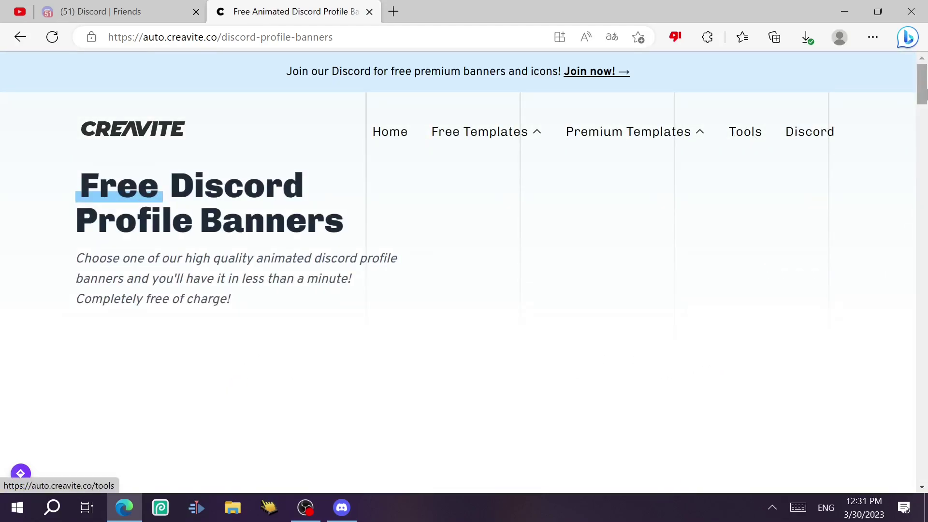
pyautogui.scroll(-10, 923, 91)
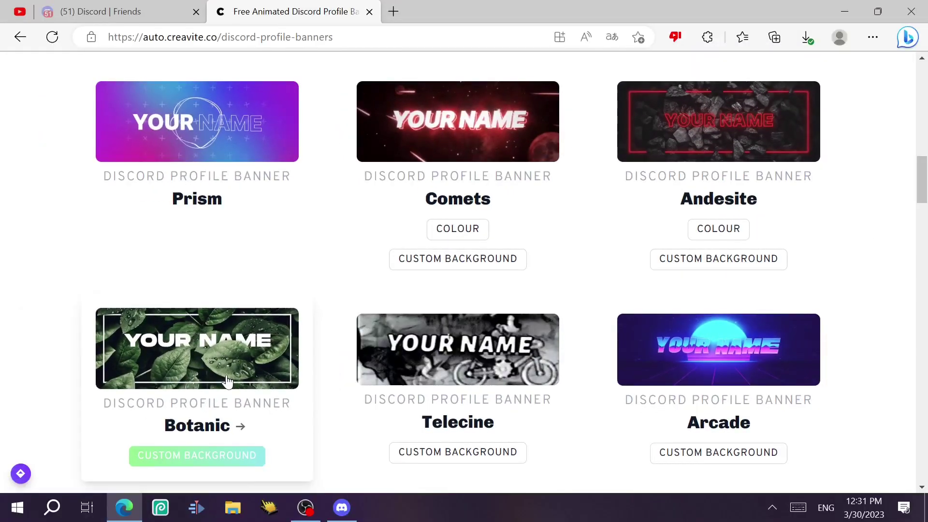
# - Choose the Botanic banner template, enter the user's display name, and enable Show mockup overlay
pyautogui.click(192, 401)
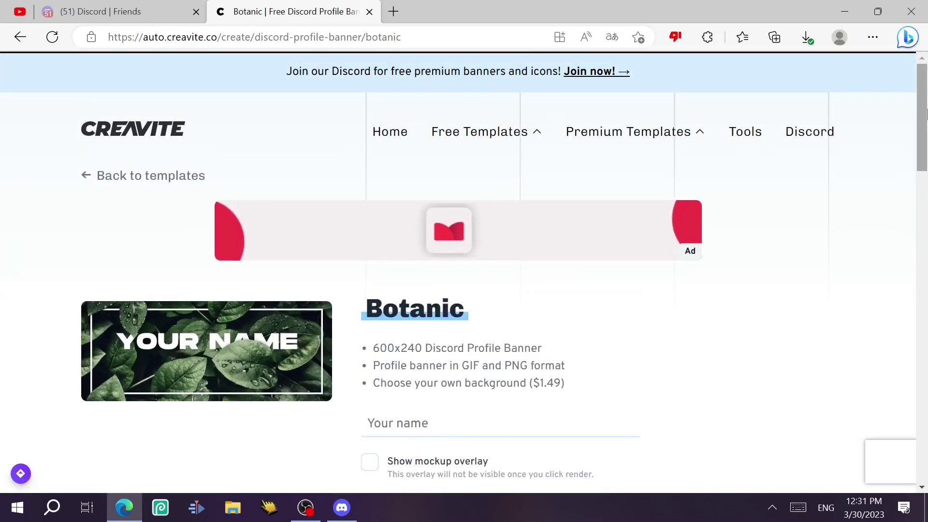
pyautogui.scroll(-4, 582, 187)
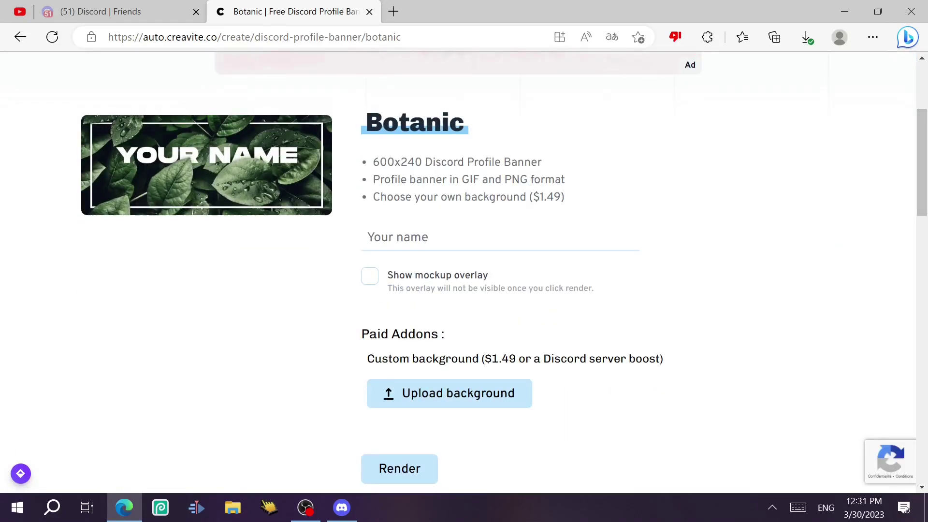
pyautogui.click(484, 237)
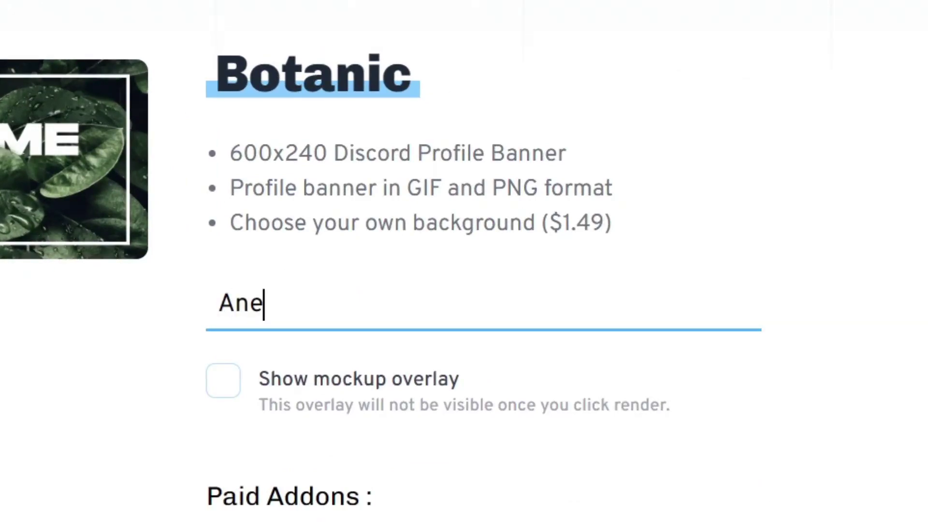
pyautogui.write('Anexis Dewey')
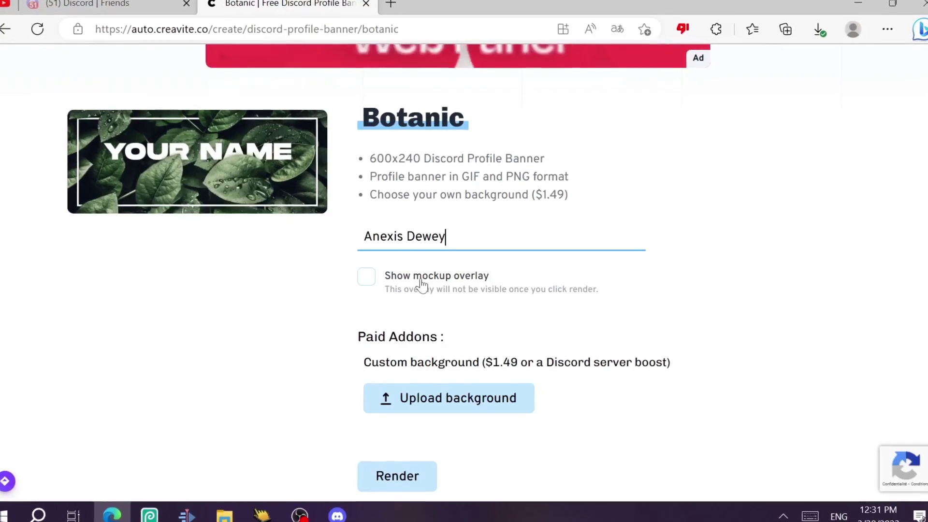
pyautogui.click(421, 285)
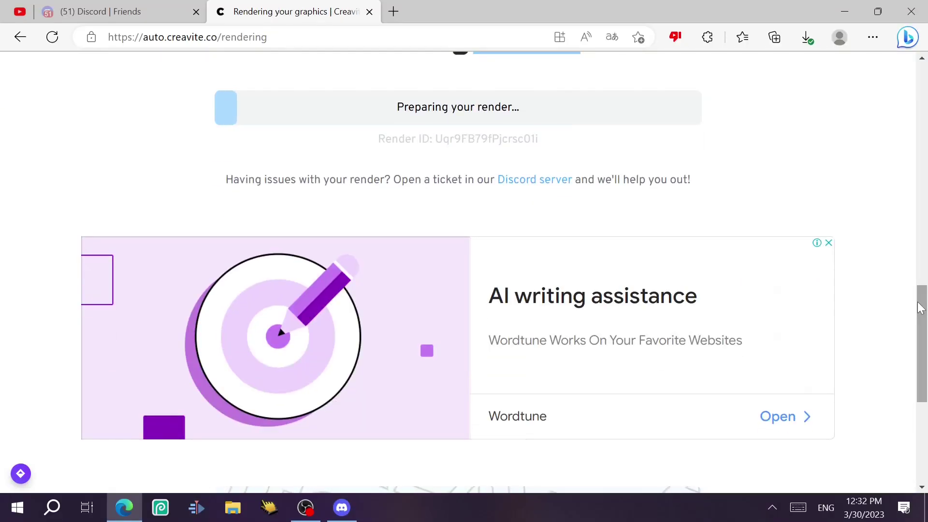
# - Download the static PNG of the rendered Botanic banner and close the thank-you dialog
pyautogui.scroll(2, 920, 307)
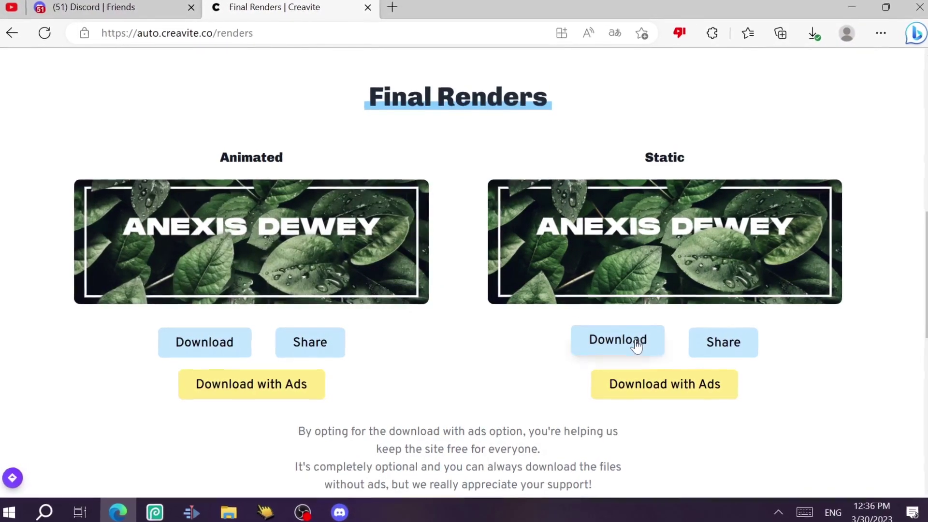
pyautogui.click(632, 349)
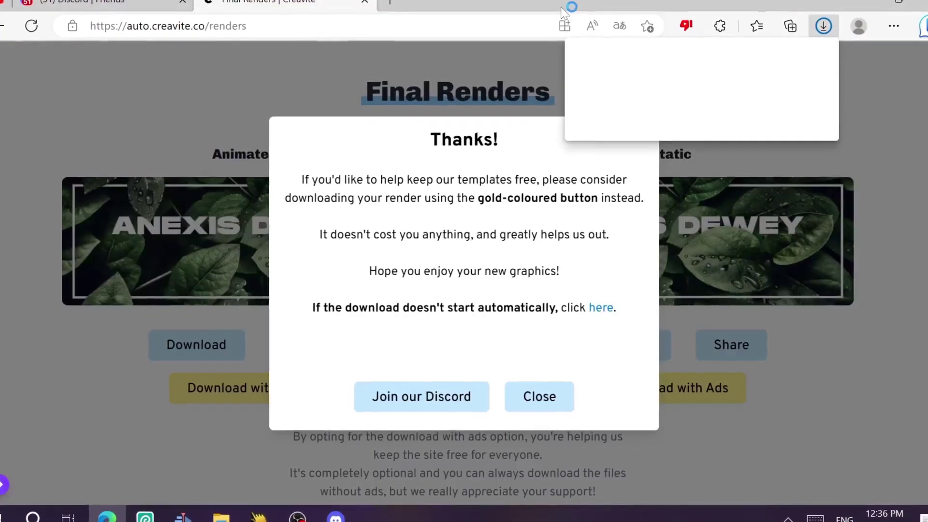
pyautogui.click(642, 130)
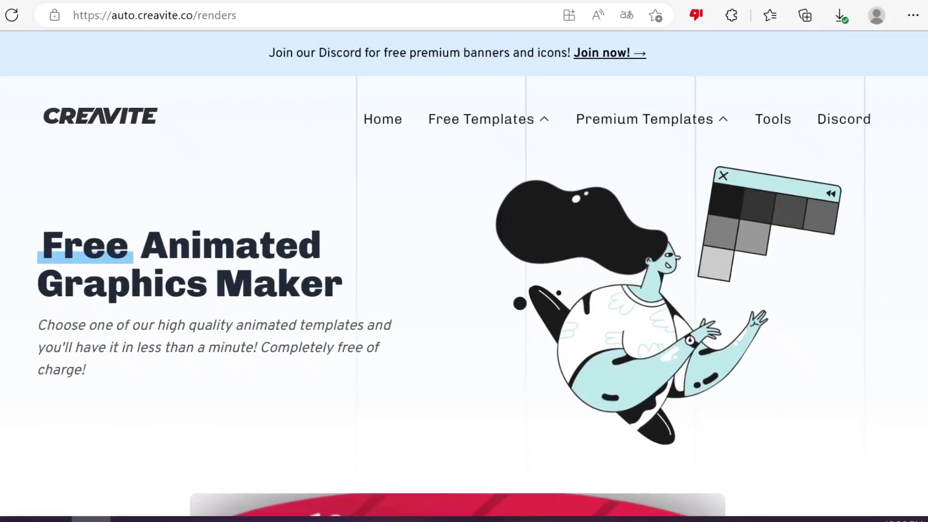
# - Open the Prism template from the free Discord server banner templates
pyautogui.moveTo(483, 120)
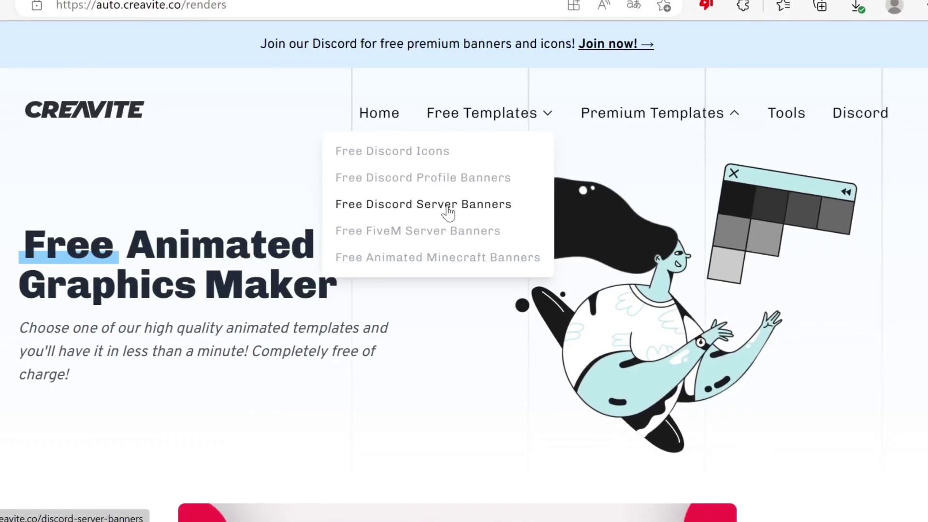
pyautogui.click(448, 212)
pyautogui.scroll(-5, 449, 216)
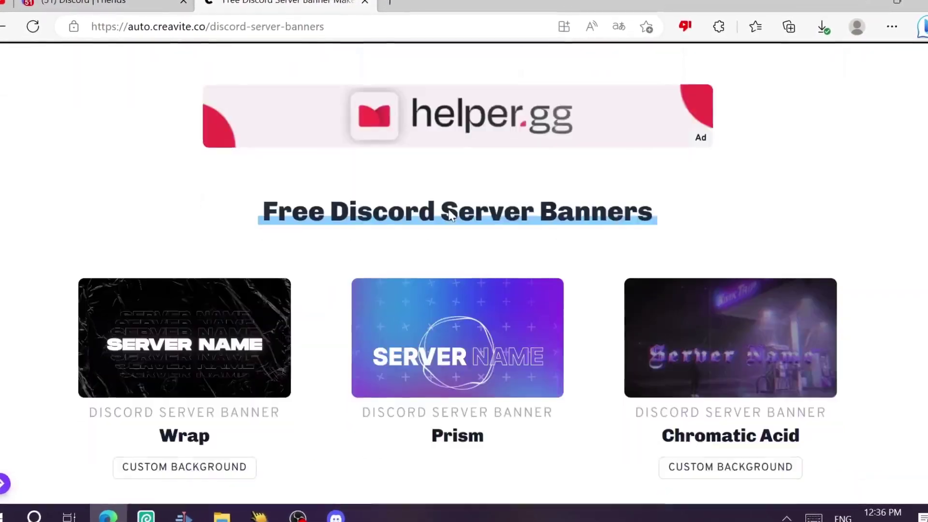
pyautogui.scroll(-4, 448, 215)
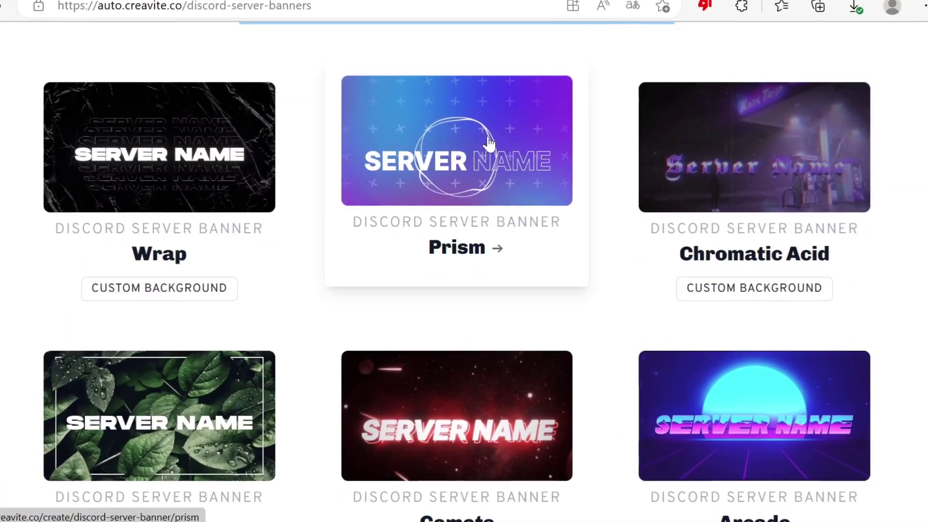
pyautogui.click(489, 140)
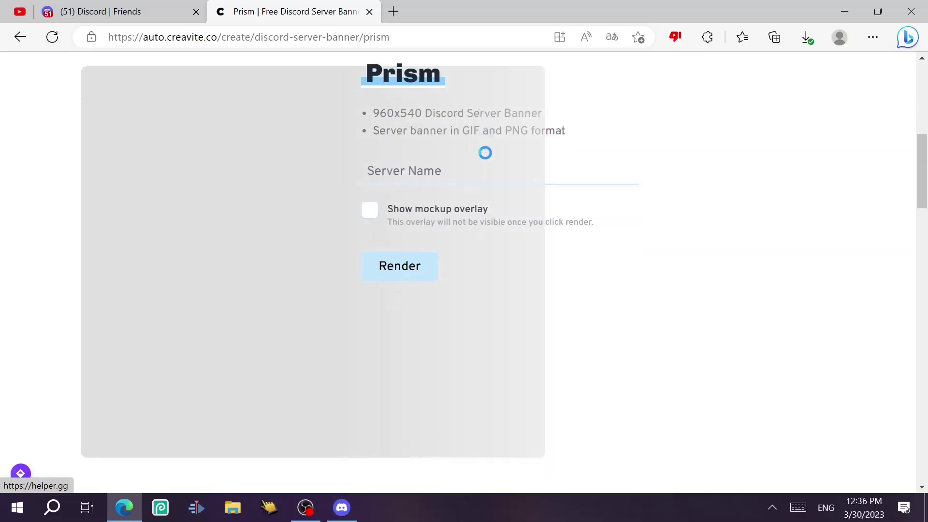
# - Finish the banner's server name with 'CO', then toggle the mockup overlay on and back off
pyautogui.scroll(-5, 485, 151)
pyautogui.scroll(1, 485, 151)
pyautogui.scroll(3, 467, 181)
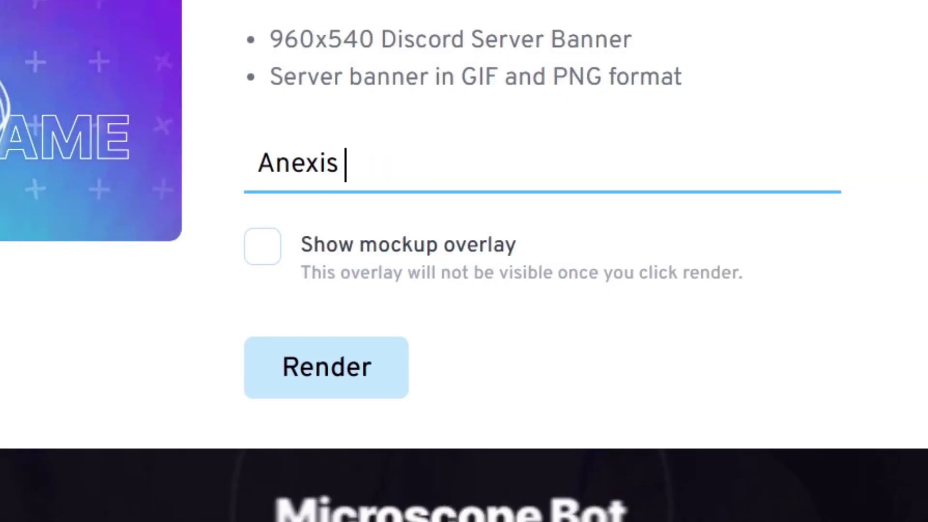
pyautogui.write('CO')
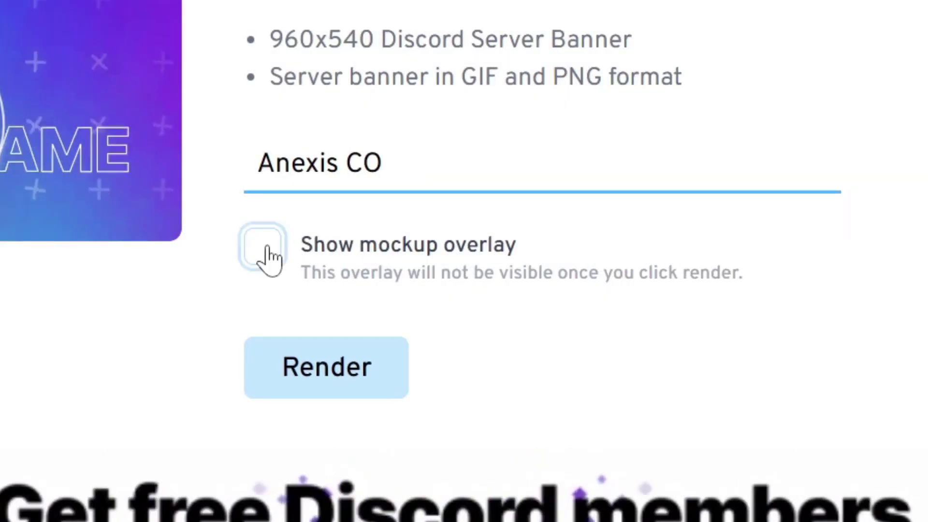
pyautogui.click(266, 248)
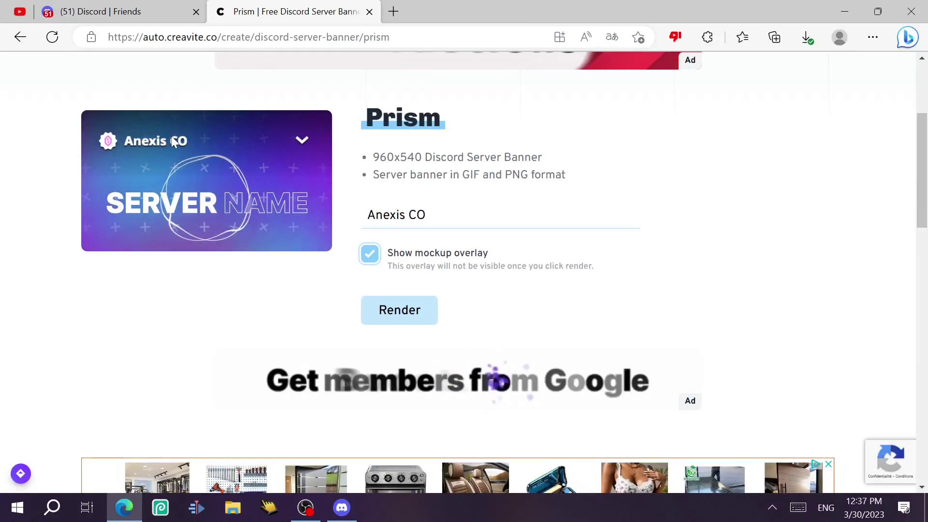
pyautogui.click(371, 253)
# - Render the server banner, download the animated GIF, and open the downloaded file to check it
pyautogui.click(407, 308)
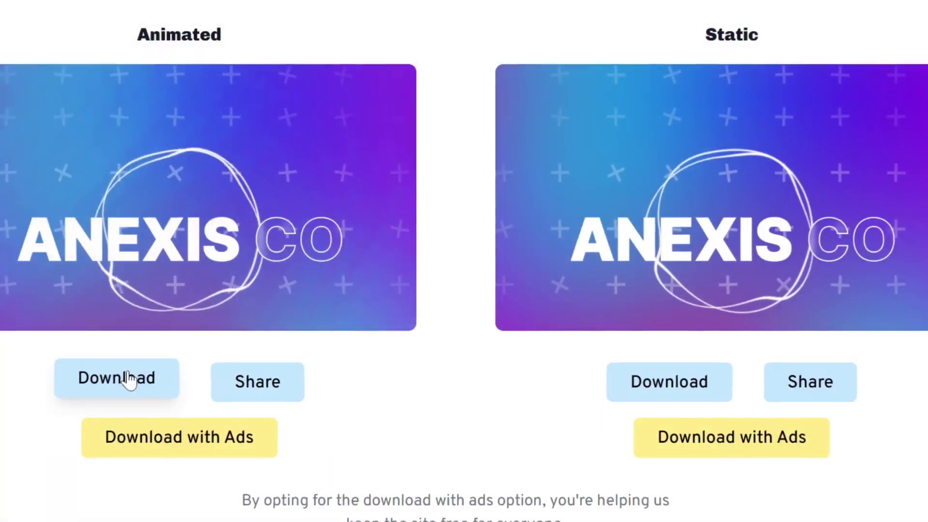
pyautogui.click(129, 379)
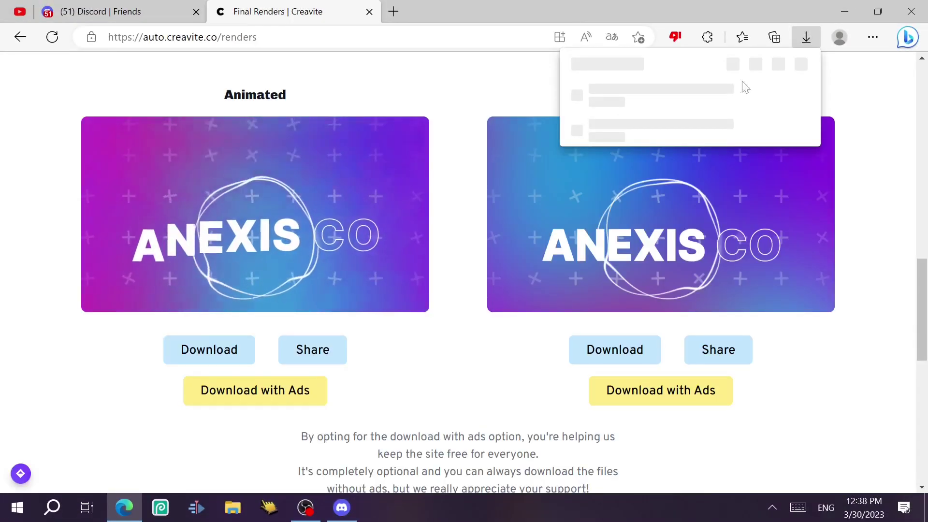
pyautogui.click(503, 98)
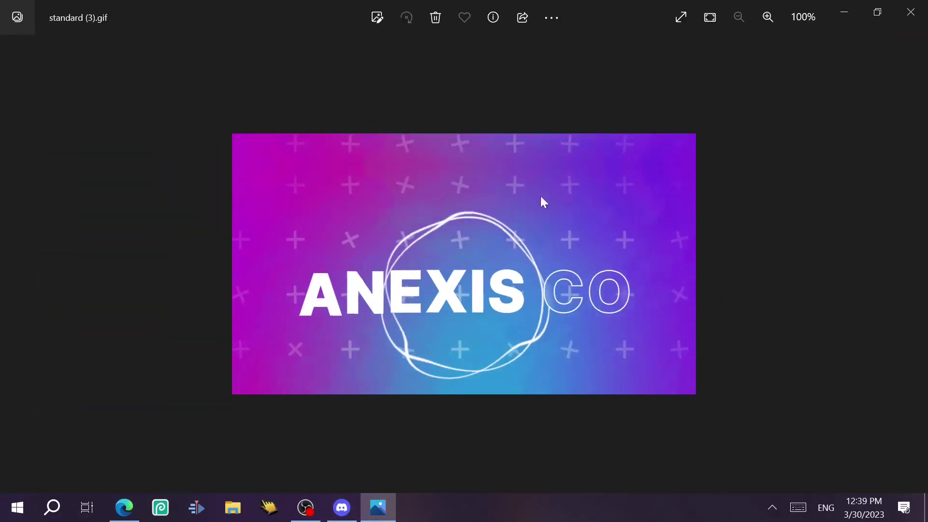
# - Close the image viewer and browse the Free Discord Icons templates down to Street Racer
pyautogui.click(911, 12)
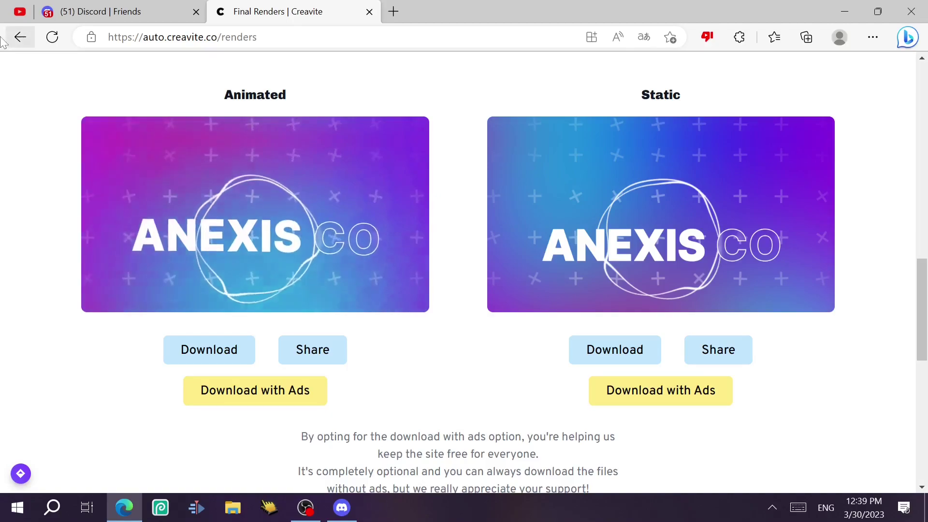
pyautogui.moveTo(926, 300); pyautogui.dragTo(926, 60)
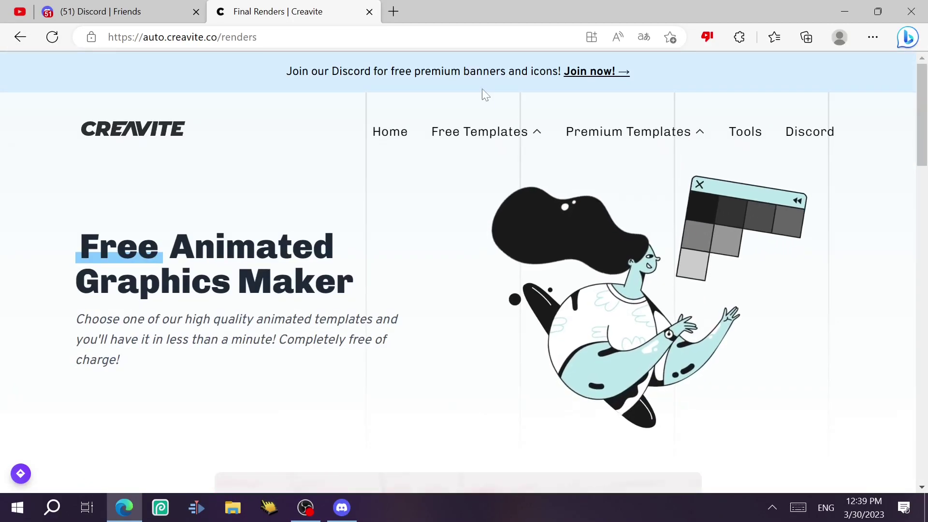
pyautogui.moveTo(493, 134)
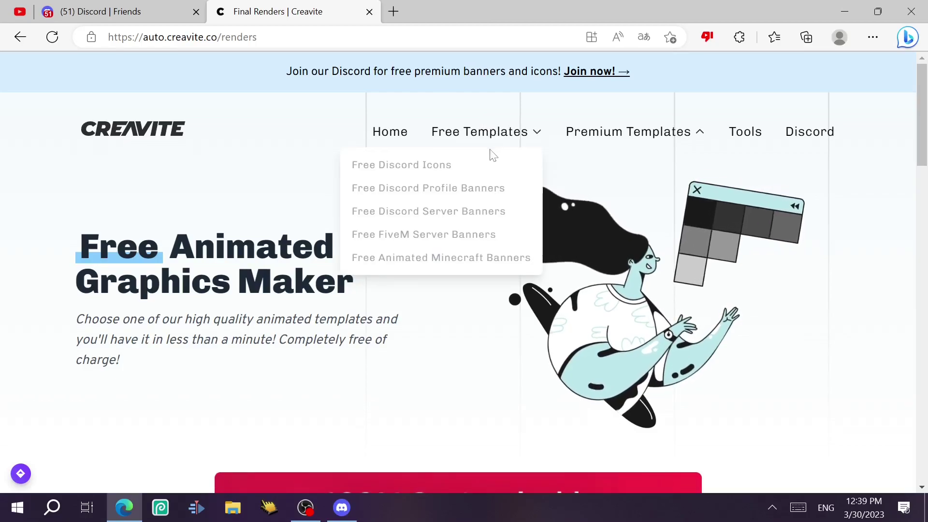
pyautogui.click(391, 166)
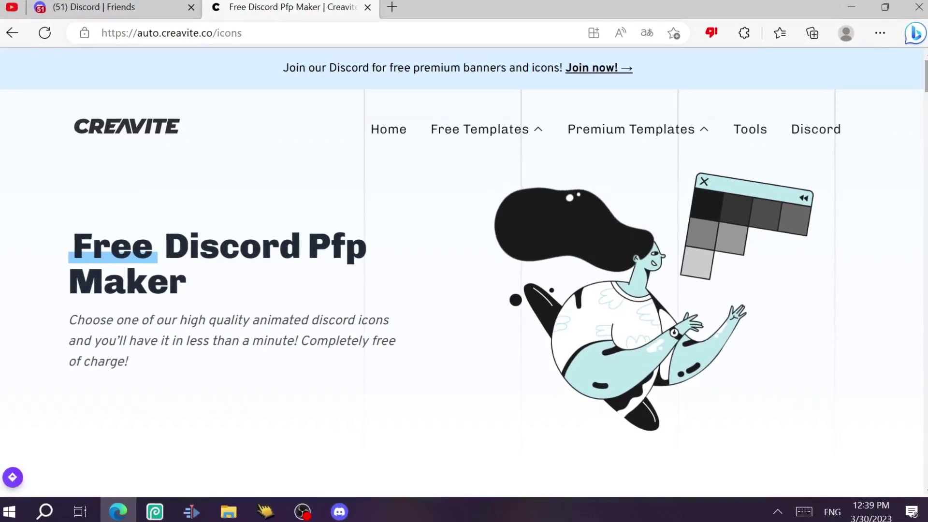
pyautogui.scroll(-10, 464, 261)
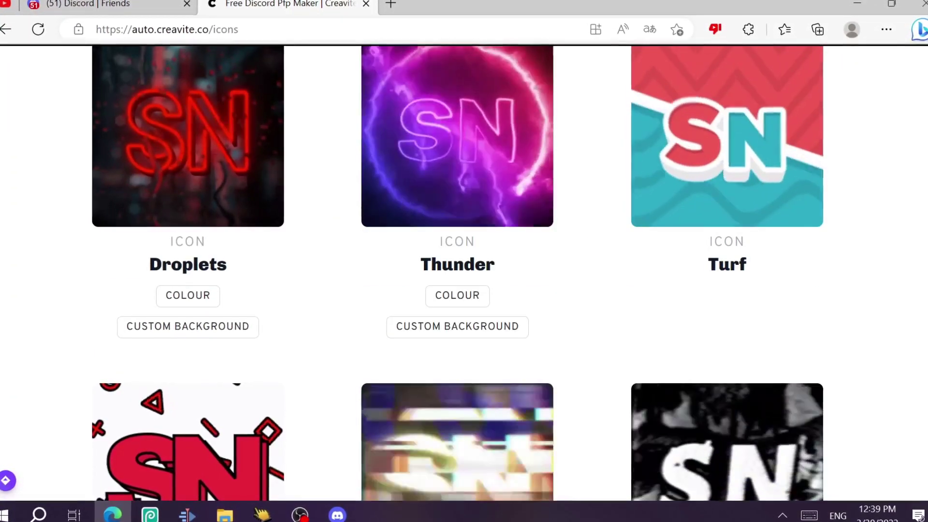
pyautogui.scroll(-8, 464, 261)
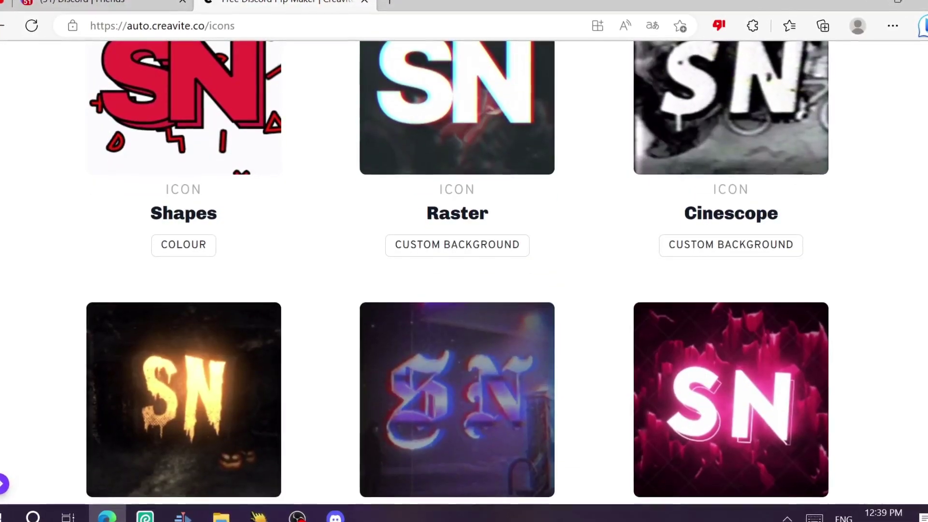
pyautogui.scroll(-10, 464, 261)
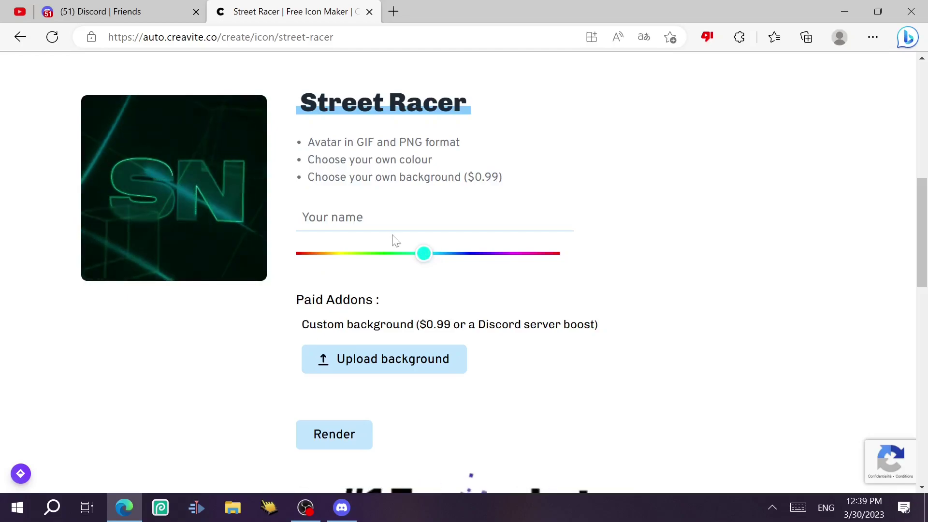
# - Enter the user's name in the Street Racer icon's Your name field and render it
pyautogui.moveTo(924, 190); pyautogui.dragTo(912, 219)
pyautogui.scroll(-3, 911, 218)
pyautogui.click(303, 168)
pyautogui.write('AD')
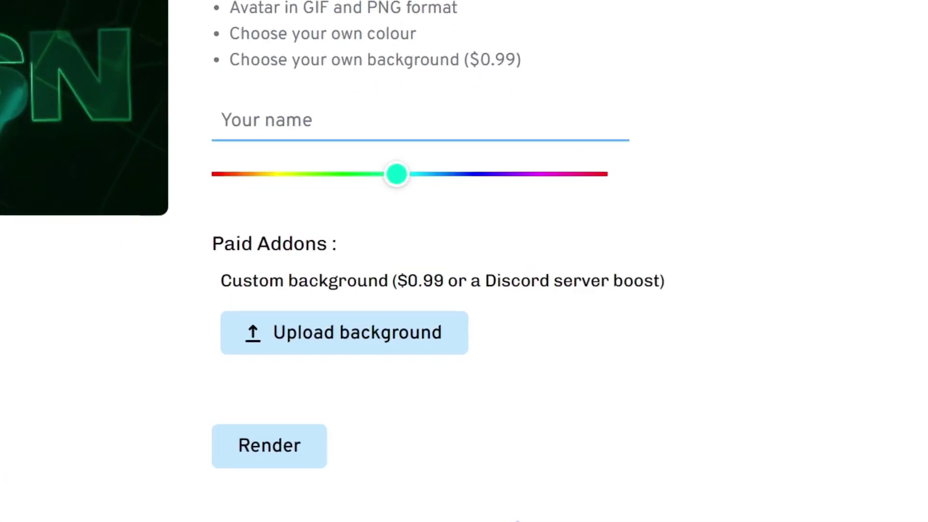
pyautogui.write('Deewey')
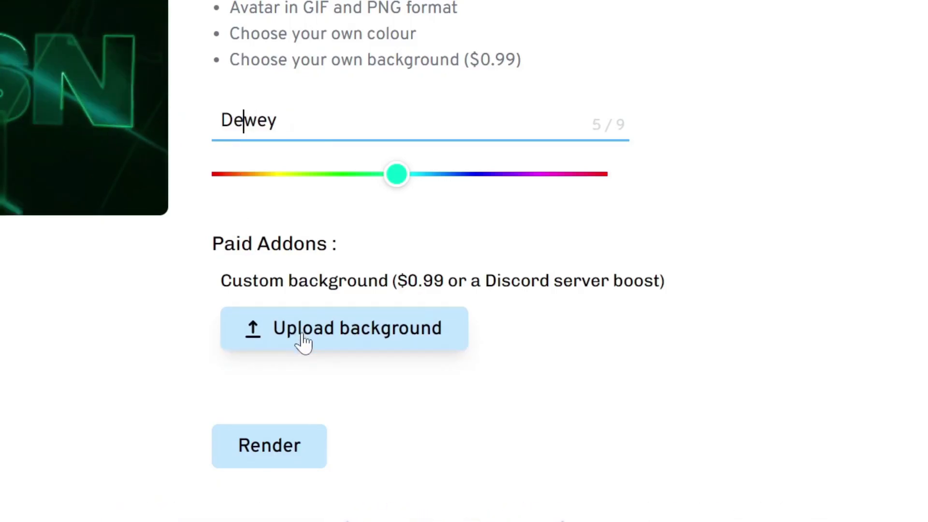
pyautogui.click(296, 451)
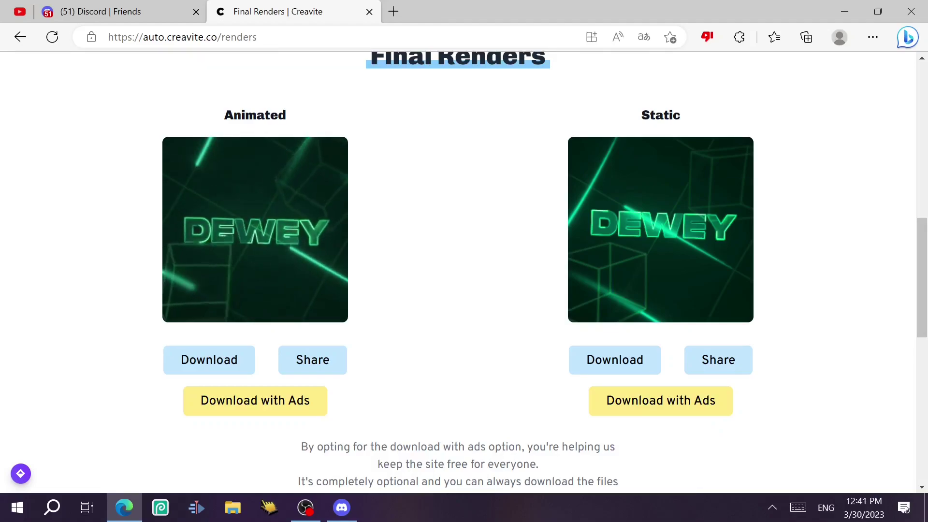
# - Download the animated Street Racer icon GIF and close the Thanks dialog
pyautogui.click(240, 368)
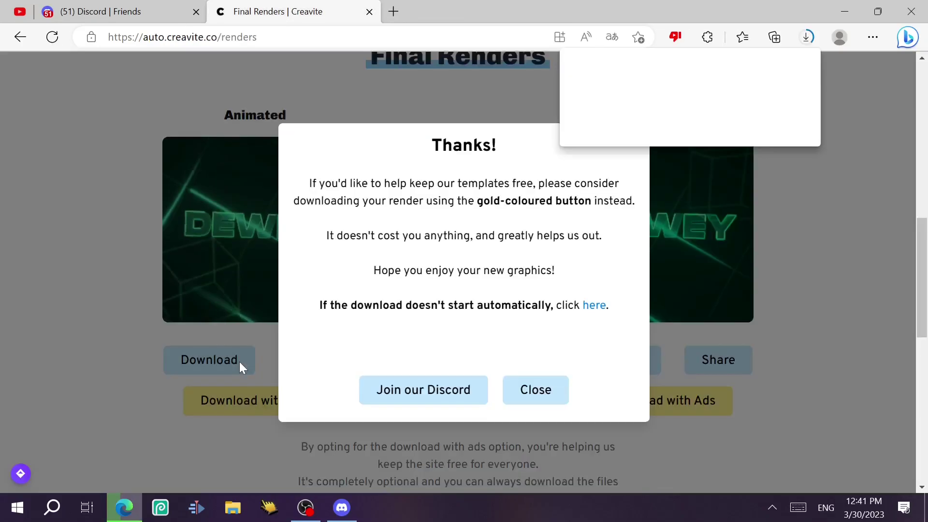
pyautogui.click(560, 403)
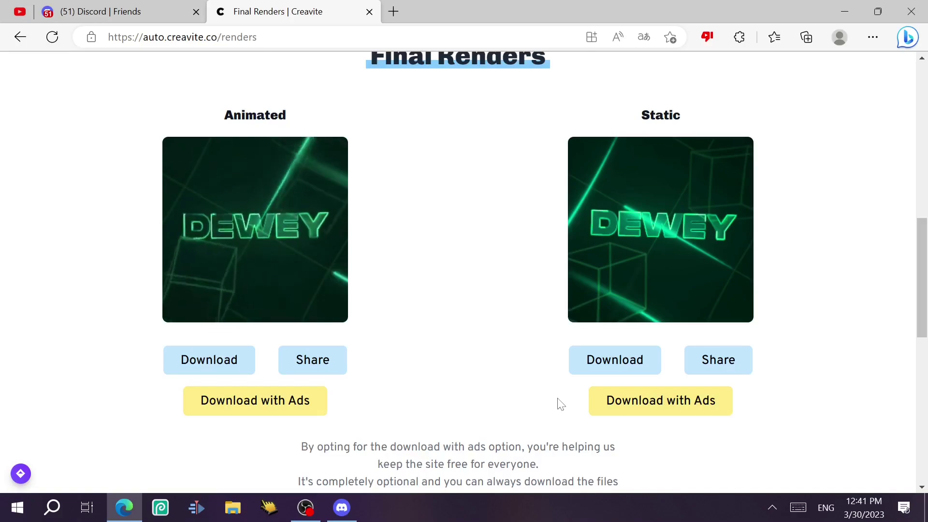